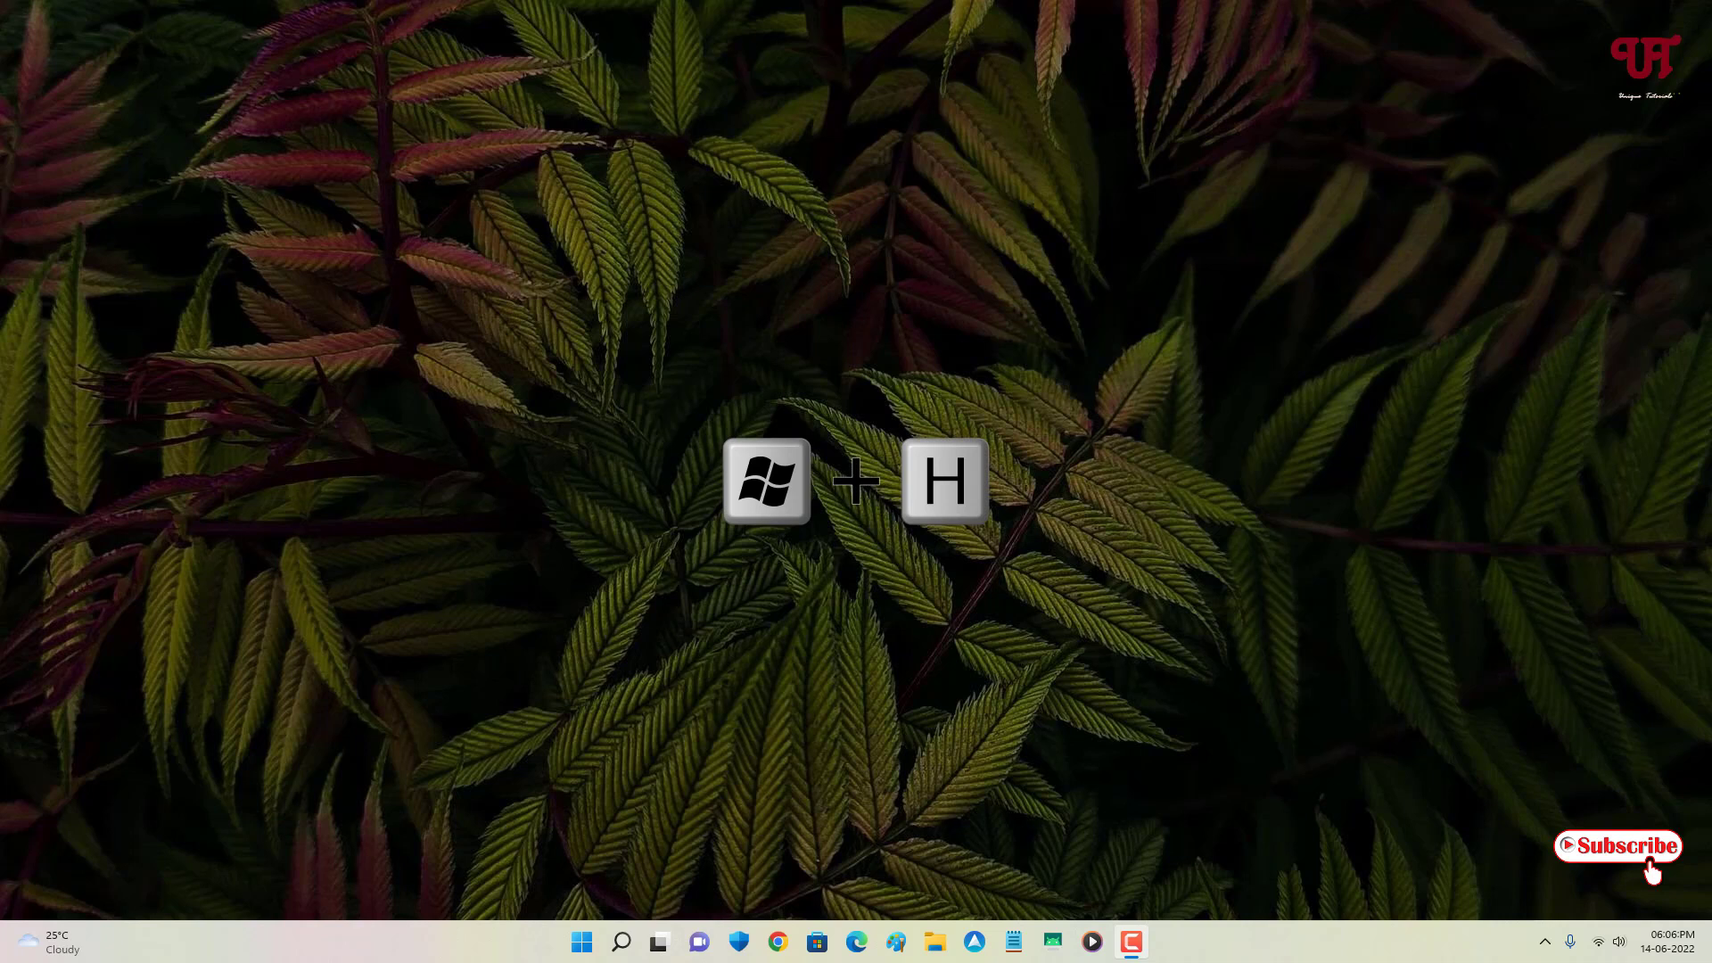
Launch voice typing with Win+H and show its settings, with launcher and auto punctuation off.
{"action": "key", "text": "super+h"}
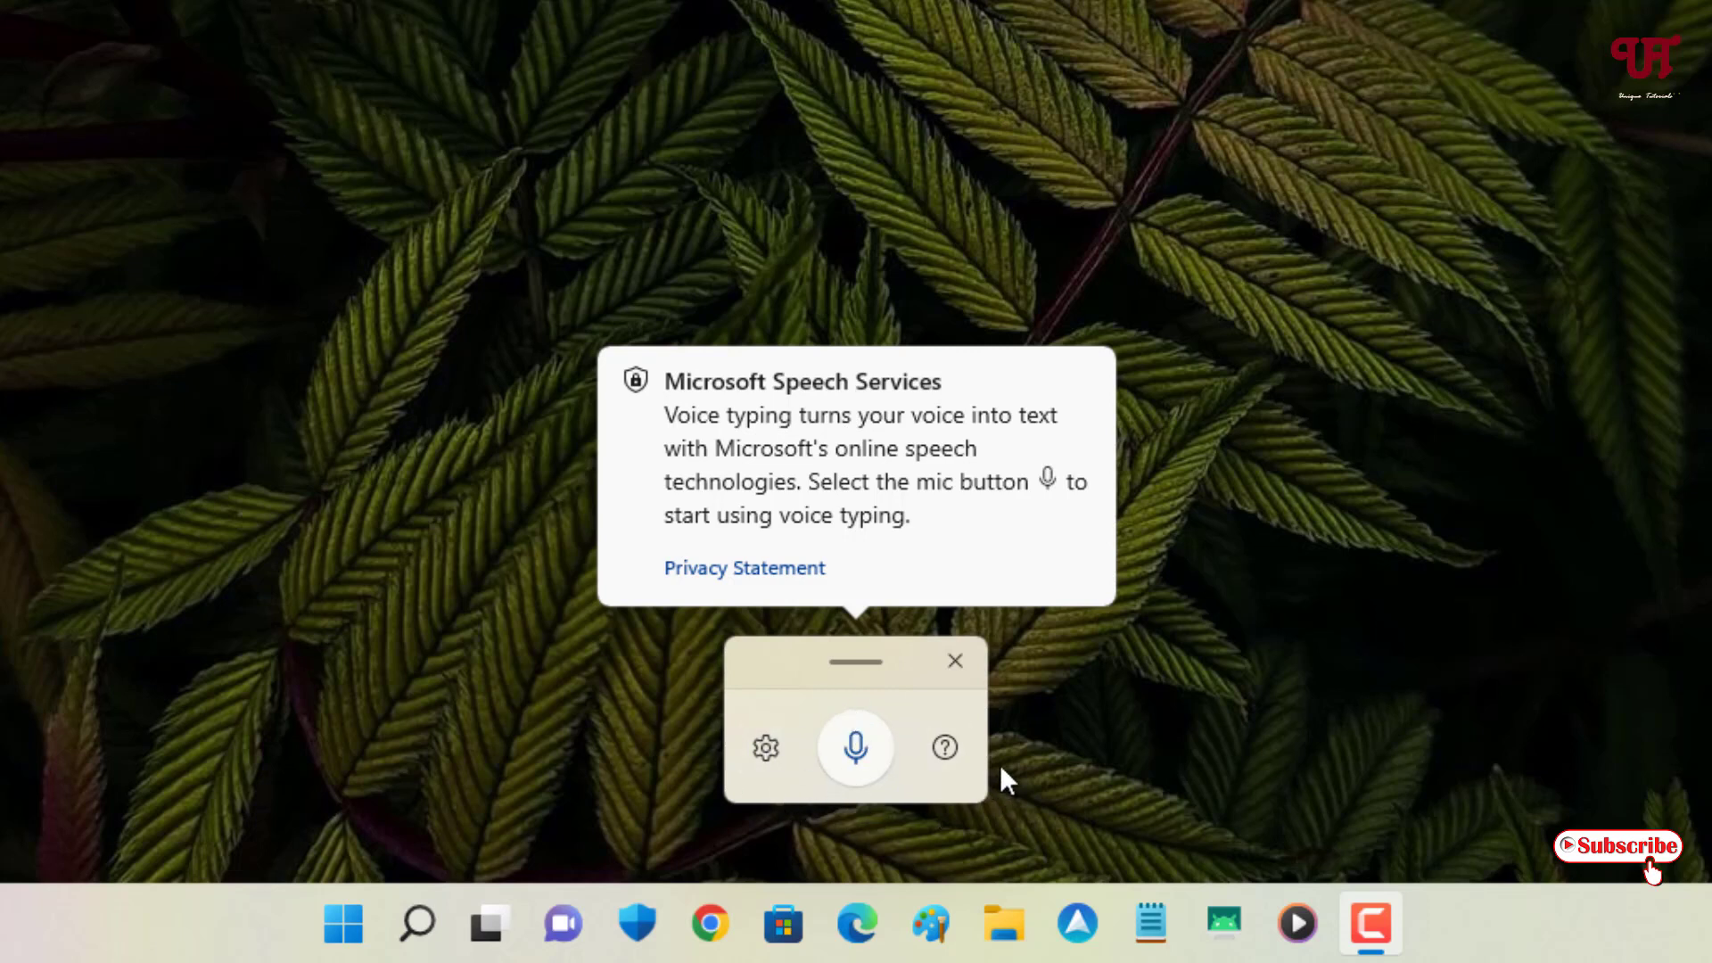
{"action": "left_click", "coordinate": [778, 751]}
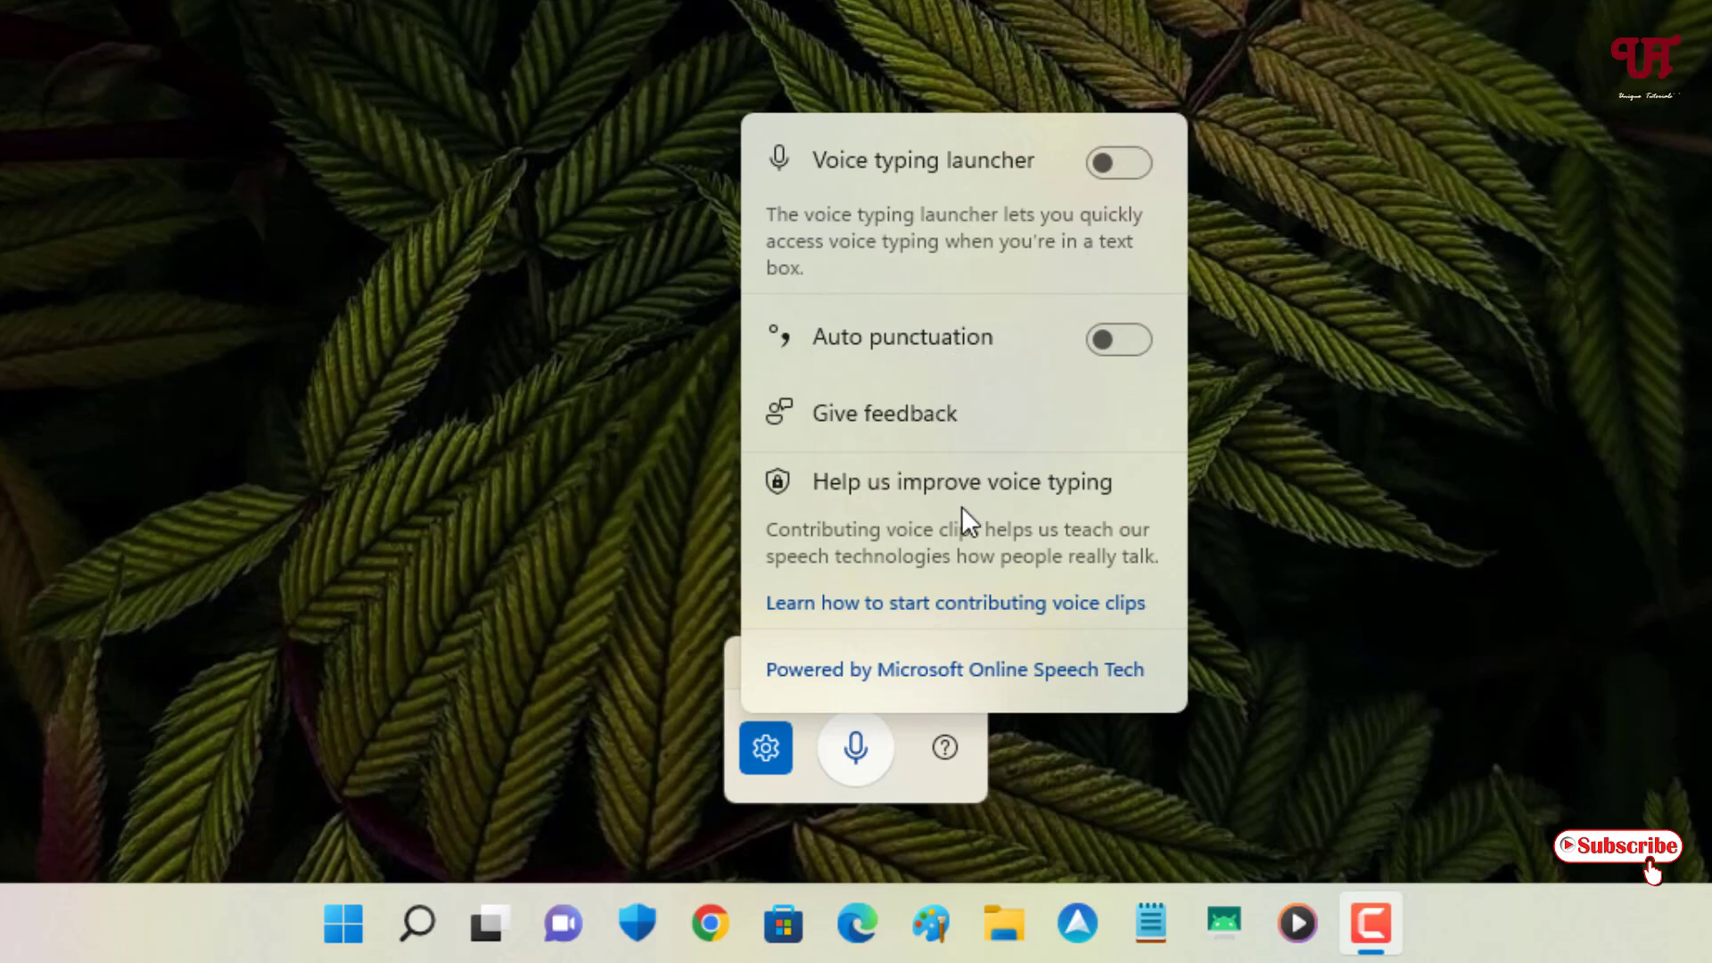
Close the voice typing settings so the Microsoft Speech Services notice shows again.
{"action": "left_click", "coordinate": [909, 730]}
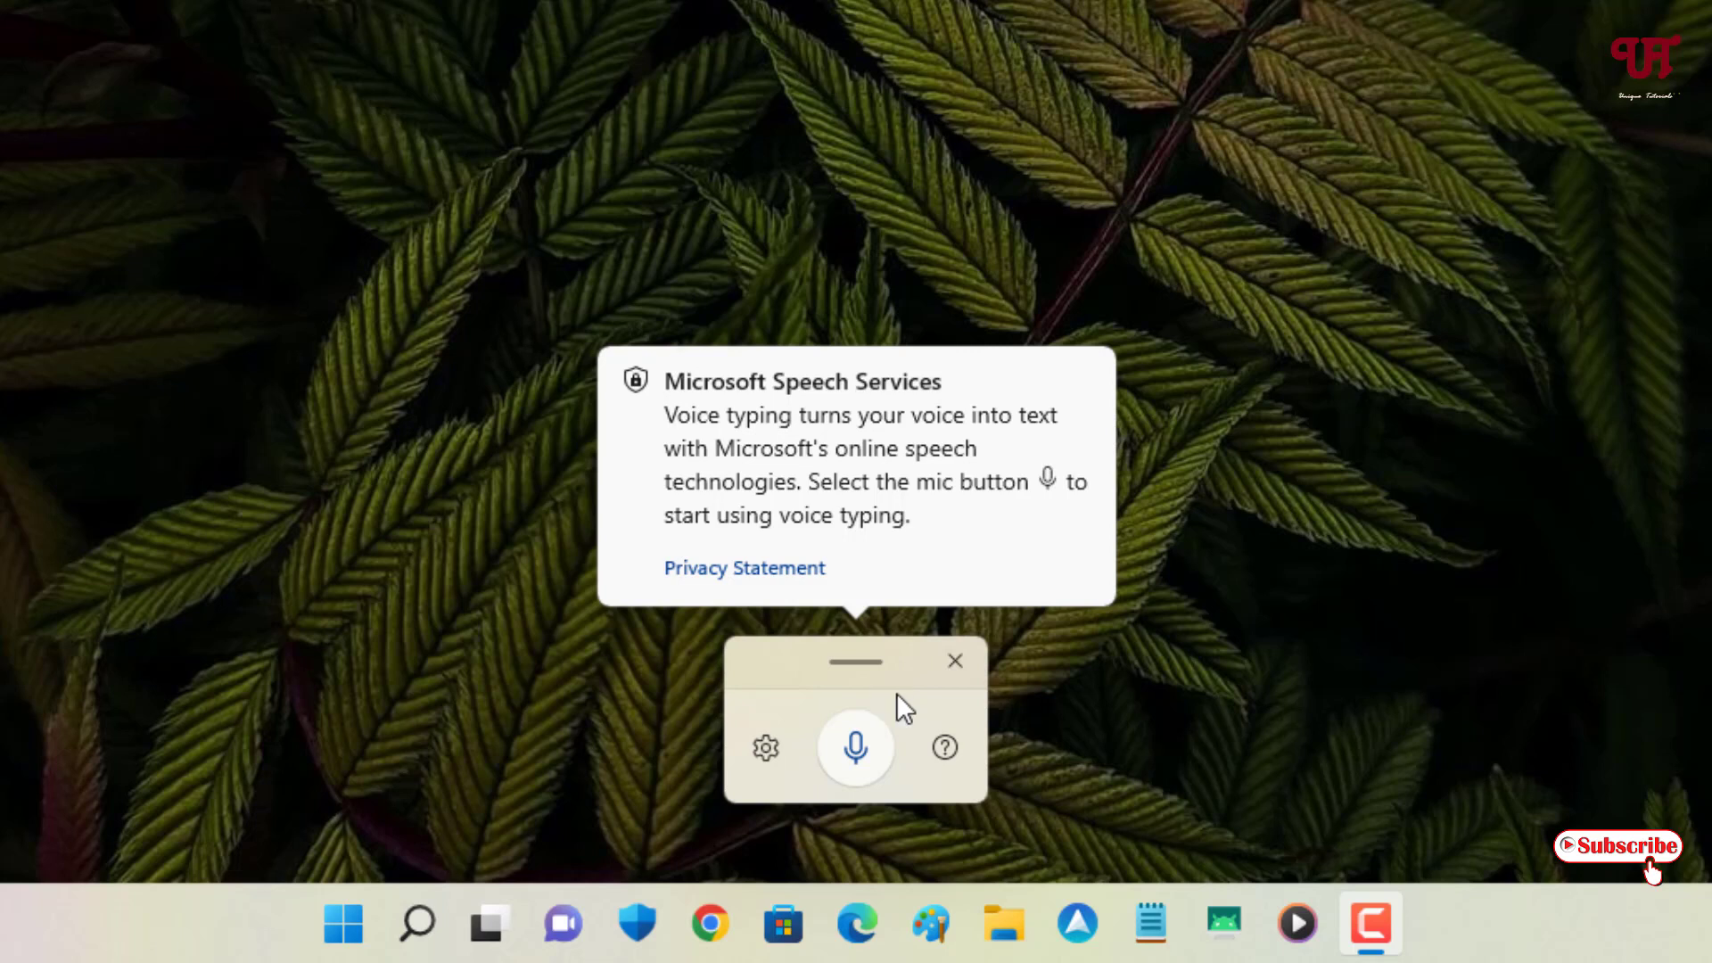
Start a blank Untitled Notepad document and bring up voice typing over it with Win+H.
{"action": "left_click", "coordinate": [1149, 925]}
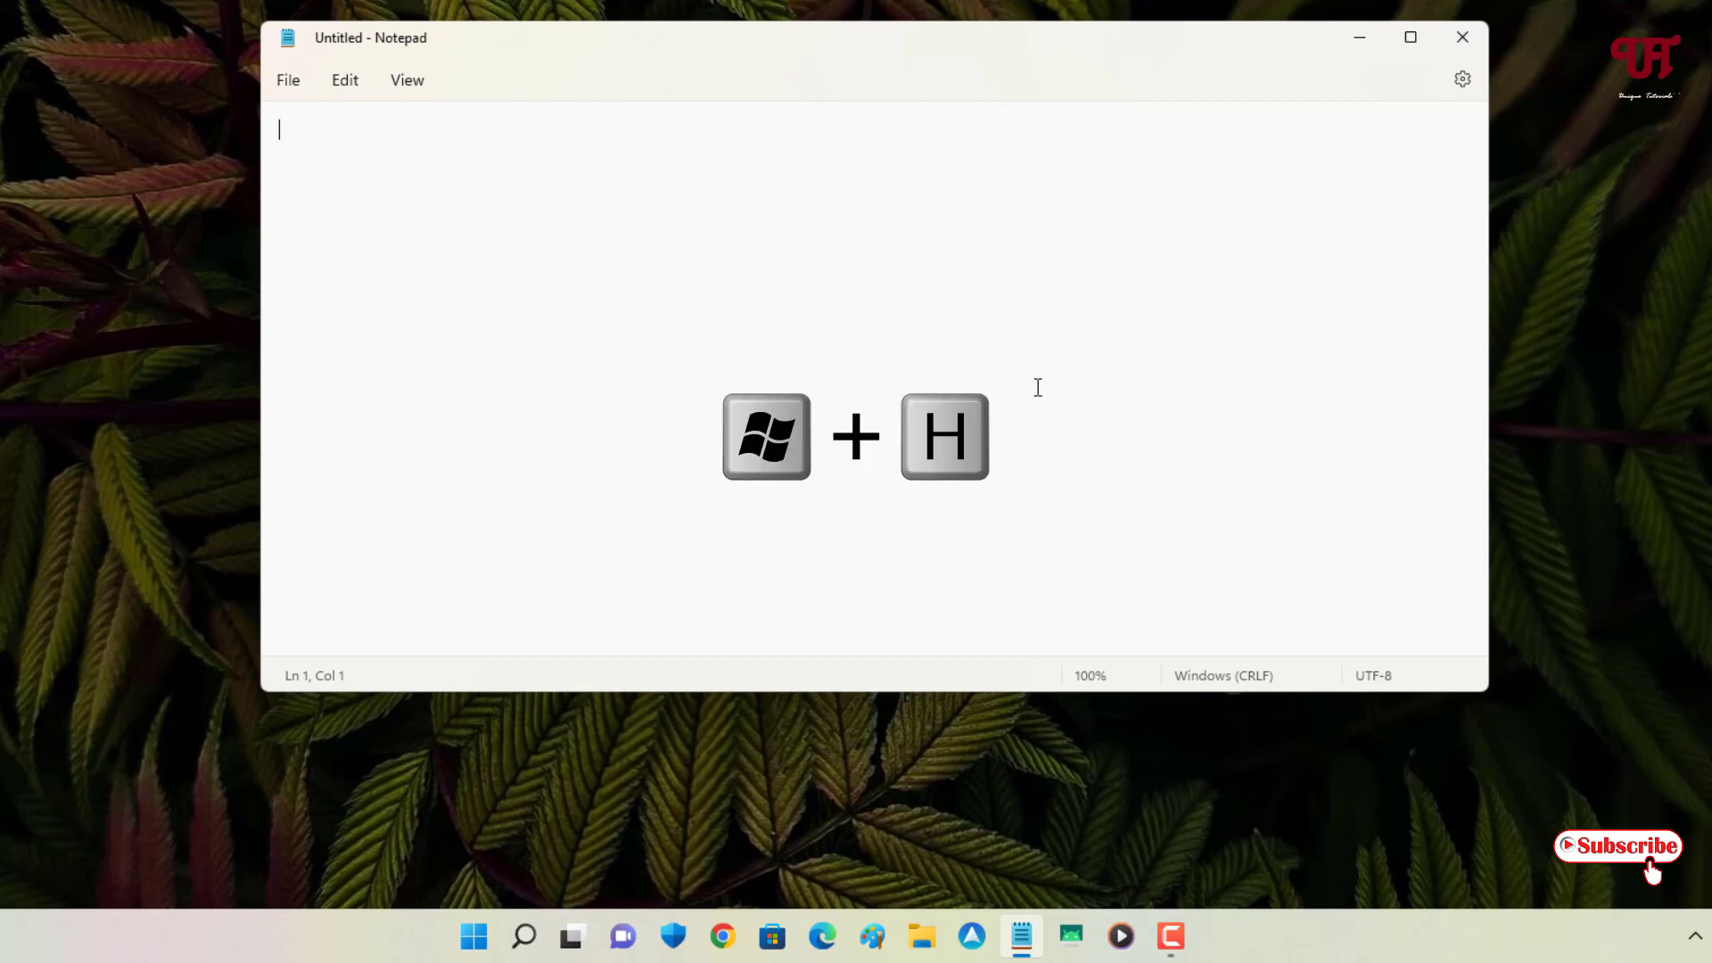
{"action": "key", "text": "super+h"}
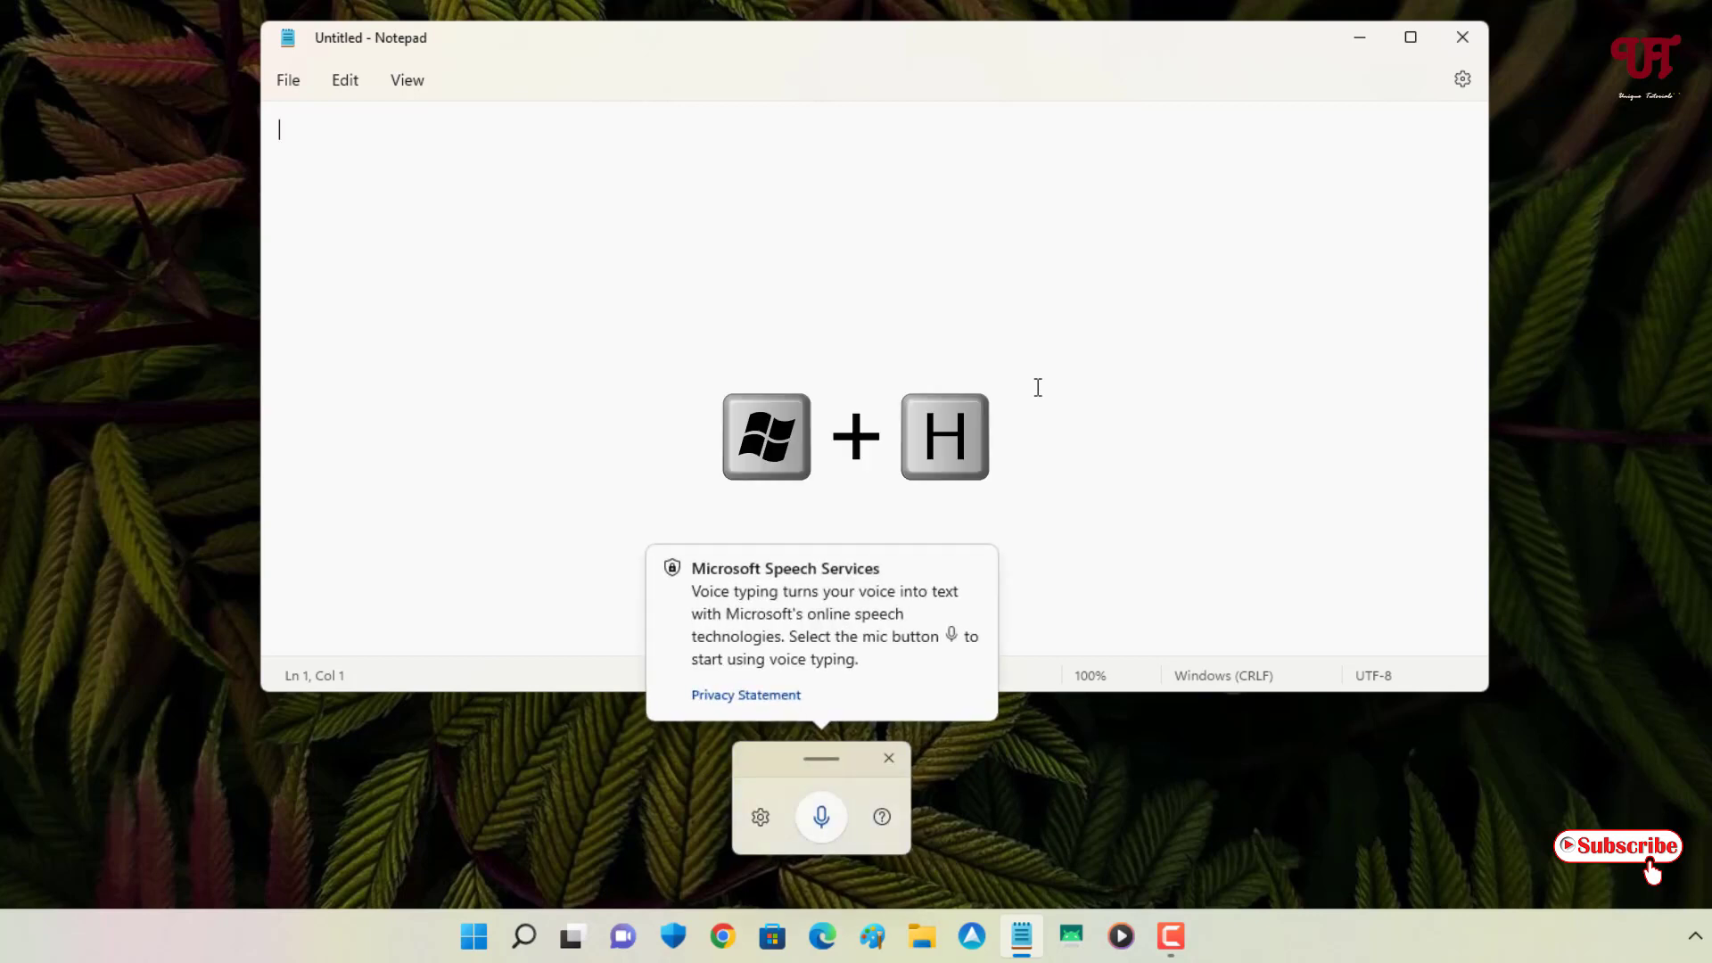
Dictate a sentence into Notepad, then delete the words after "Hello everyone".
{"action": "left_click", "coordinate": [821, 817]}
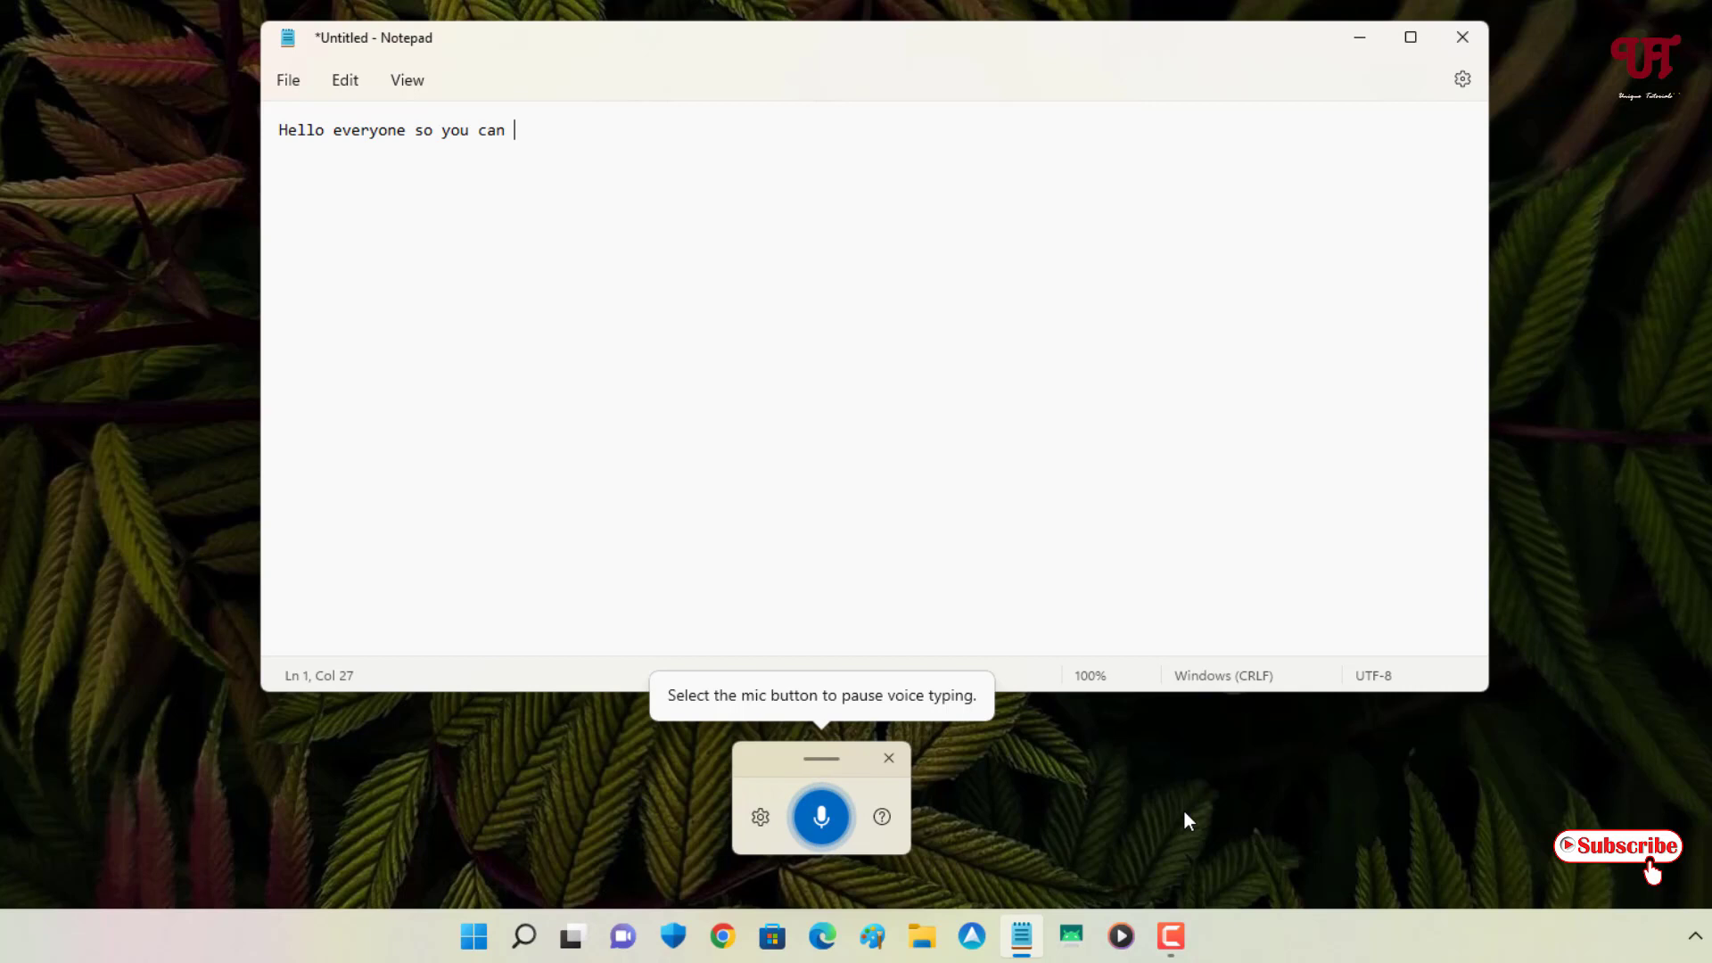
{"action": "left_click", "coordinate": [890, 765]}
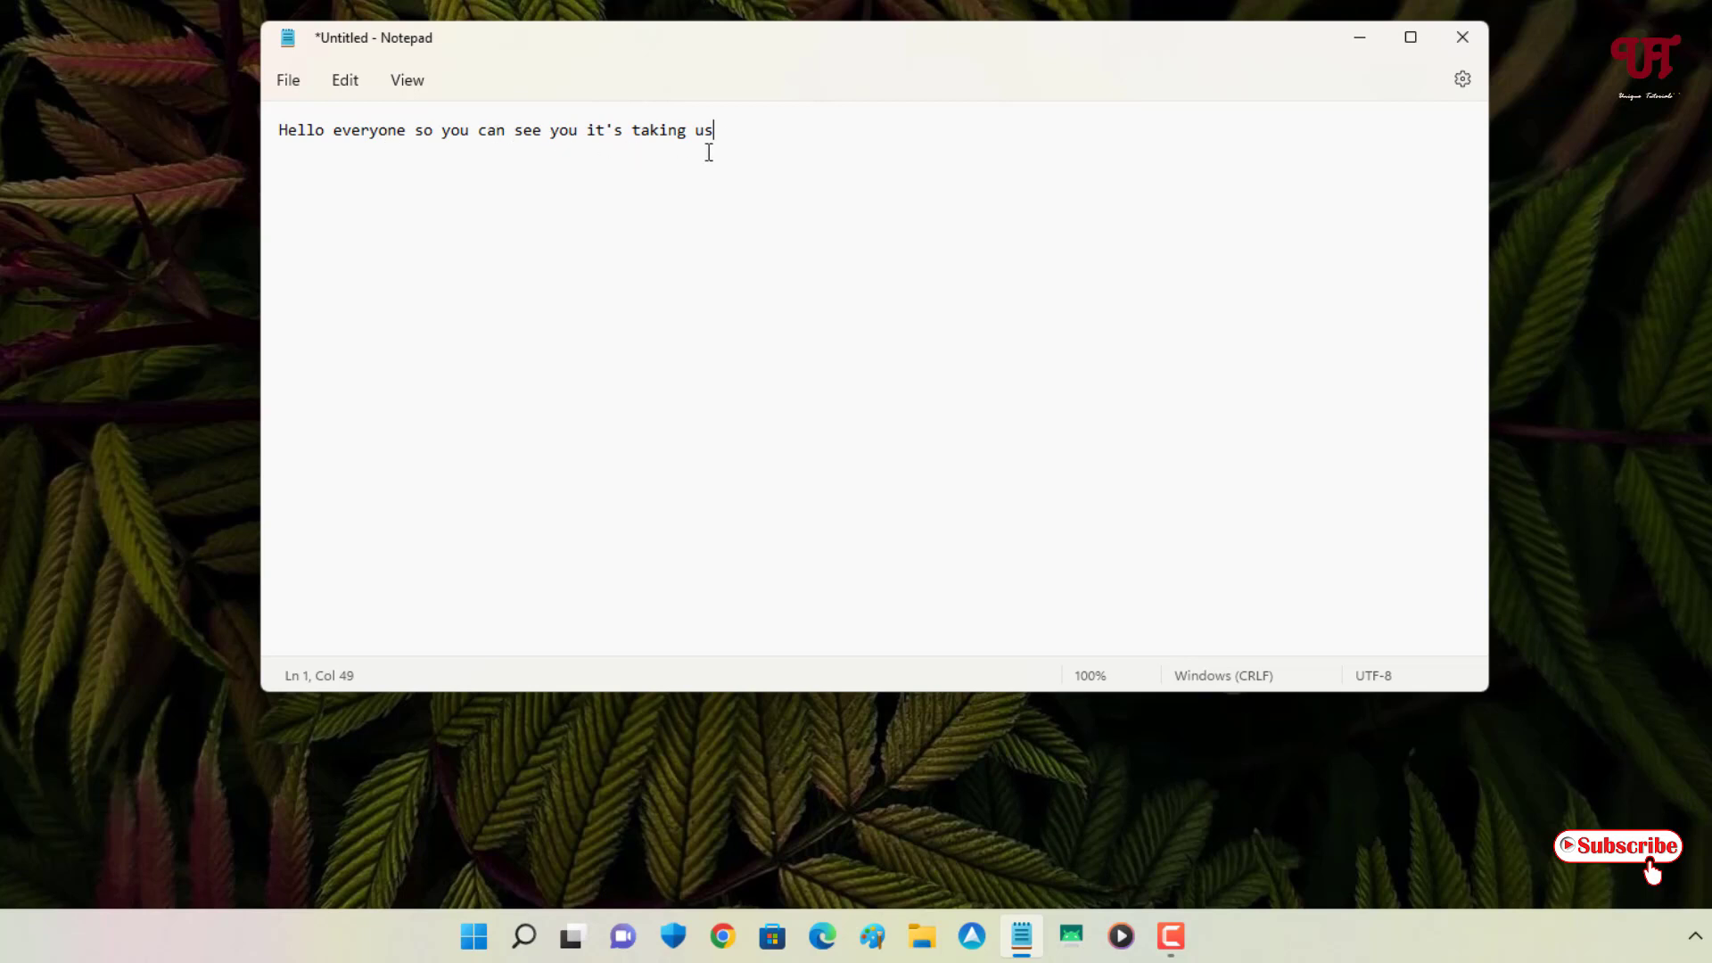
{"action": "key", "text": "BackSpace"}
{"action": "key", "text": "BackSpace"}
{"action": "key", "text": "BackSpace"}
{"action": "key", "text": "BackSpace"}
{"action": "key", "text": "BackSpace"}
{"action": "key", "text": "BackSpace"}
{"action": "key", "text": "BackSpace"}
{"action": "key", "text": "BackSpace"}
{"action": "key", "text": "BackSpace"}
{"action": "key", "text": "BackSpace"}
{"action": "key", "text": "BackSpace"}
{"action": "key", "text": "BackSpace"}
{"action": "key", "text": "BackSpace"}
{"action": "key", "text": "BackSpace"}
{"action": "key", "text": "BackSpace"}
{"action": "key", "text": "BackSpace"}
{"action": "key", "text": "BackSpace"}
{"action": "key", "text": "BackSpace"}
{"action": "key", "text": "BackSpace"}
{"action": "key", "text": "BackSpace"}
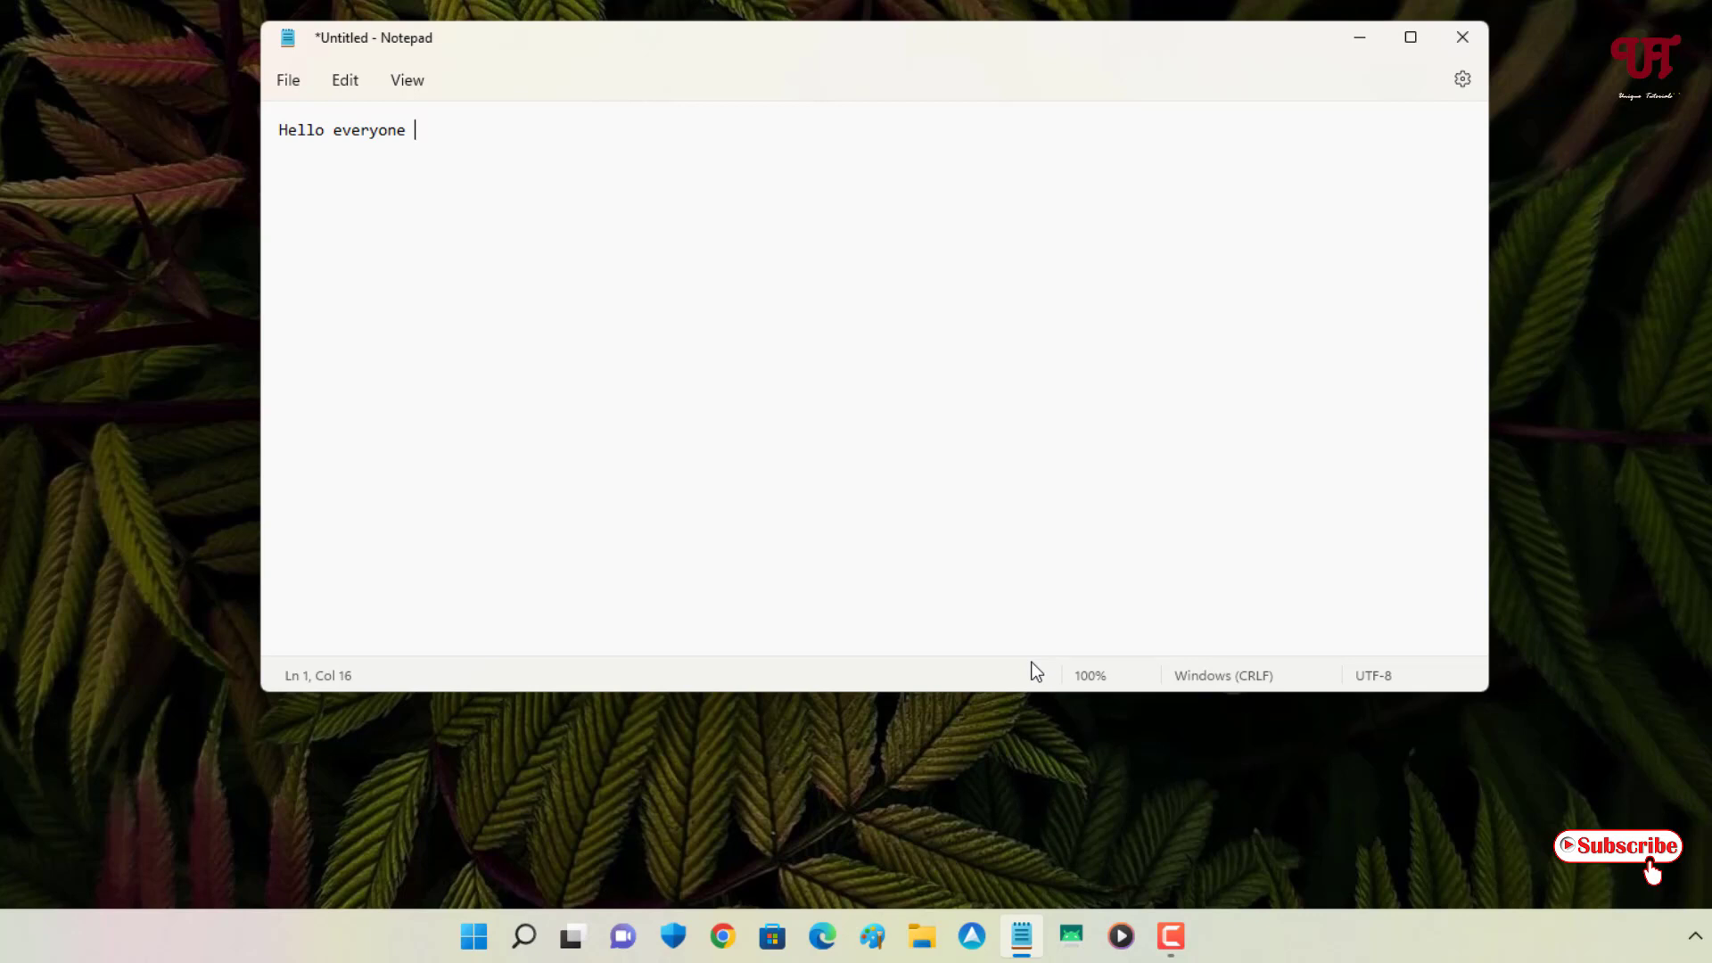
Dictate more text so the line reads "Hello everyone age and once you start speaking so you can see you".
{"action": "key", "text": "super+h"}
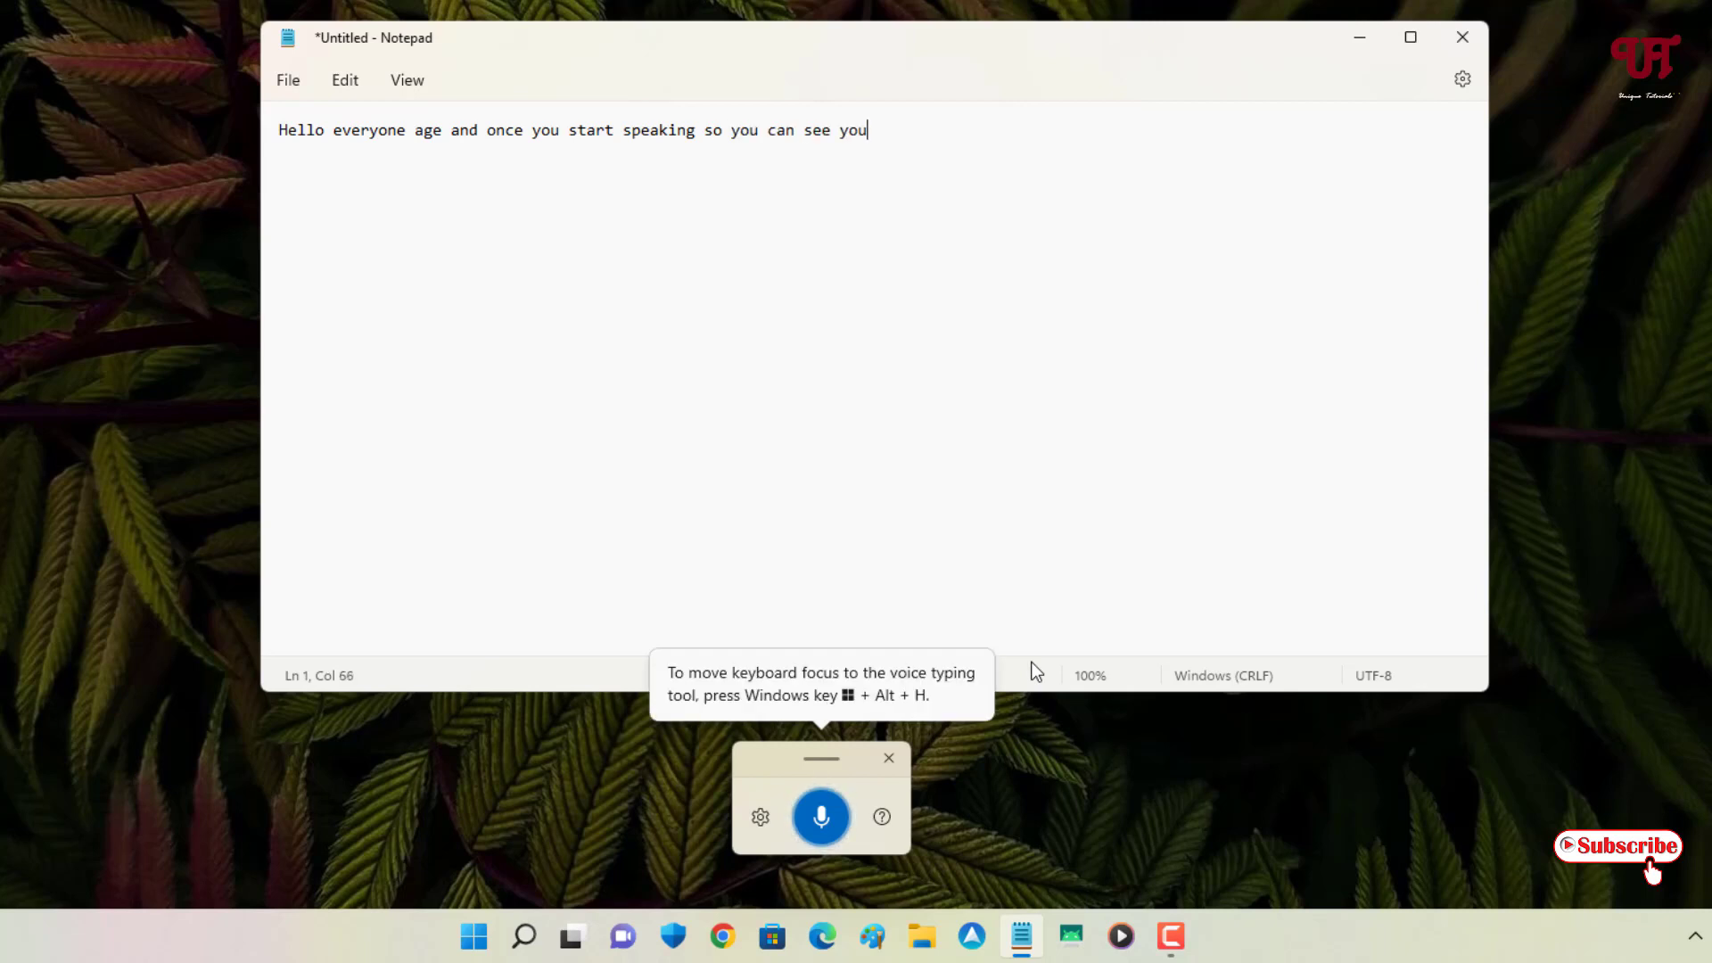
{"action": "left_click", "coordinate": [889, 760]}
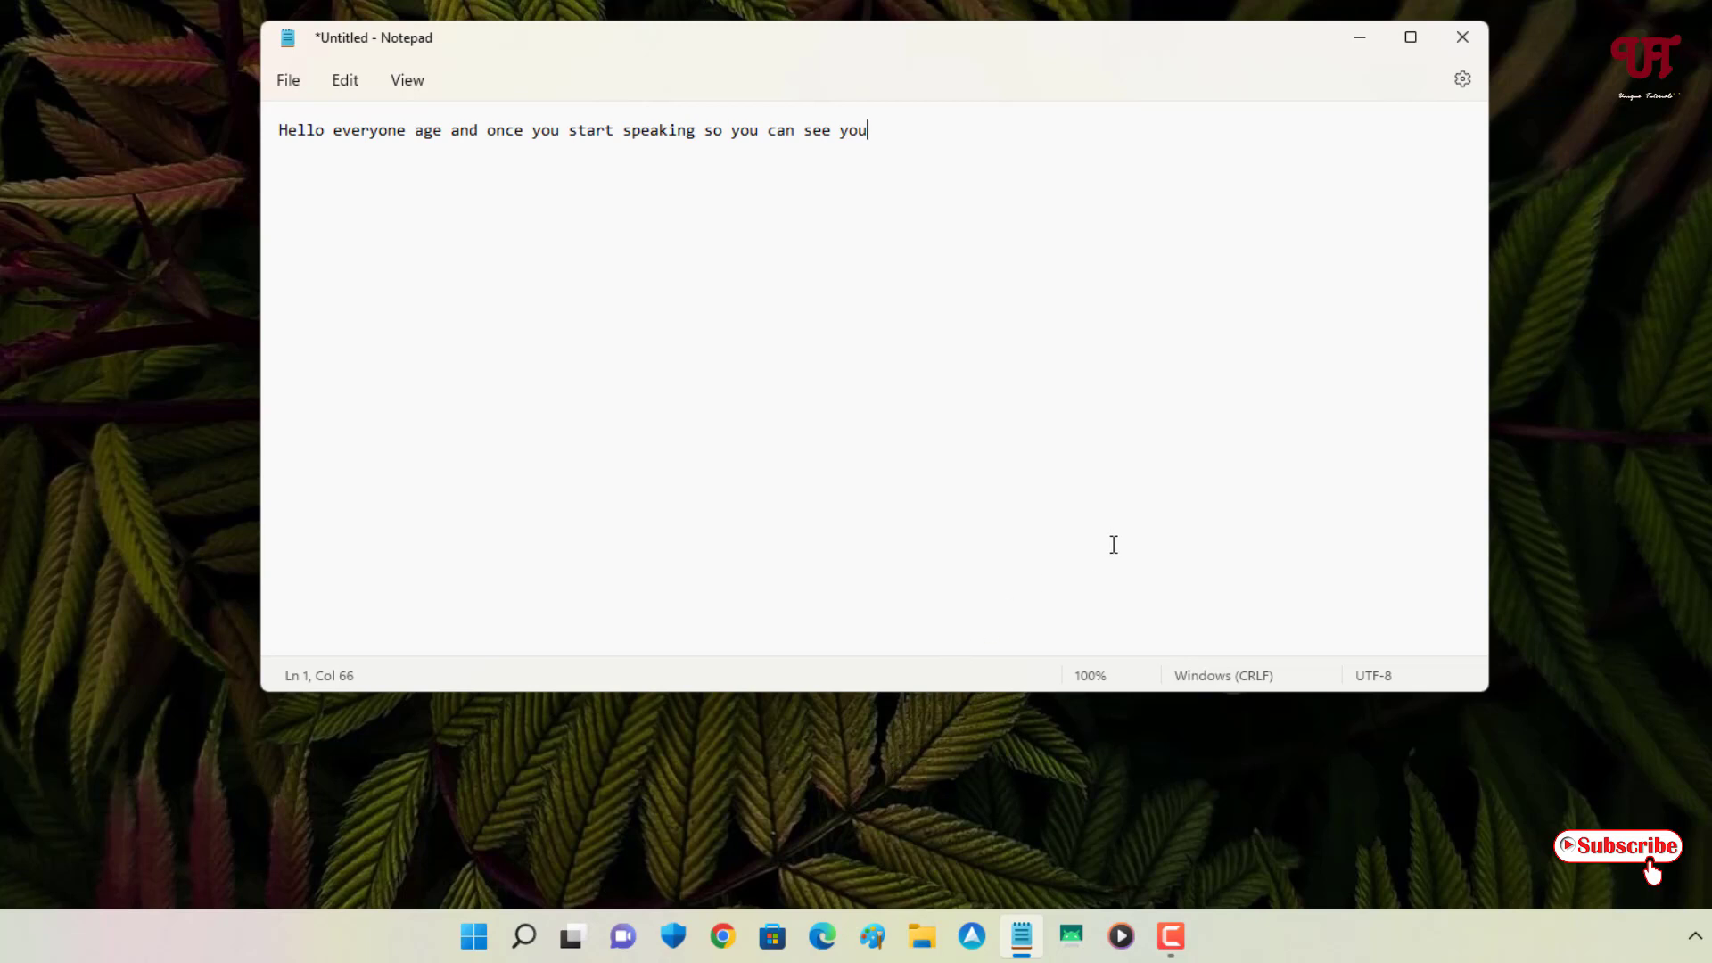
Close the Untitled Notepad document without saving the dictated text.
{"action": "left_click", "coordinate": [1461, 41]}
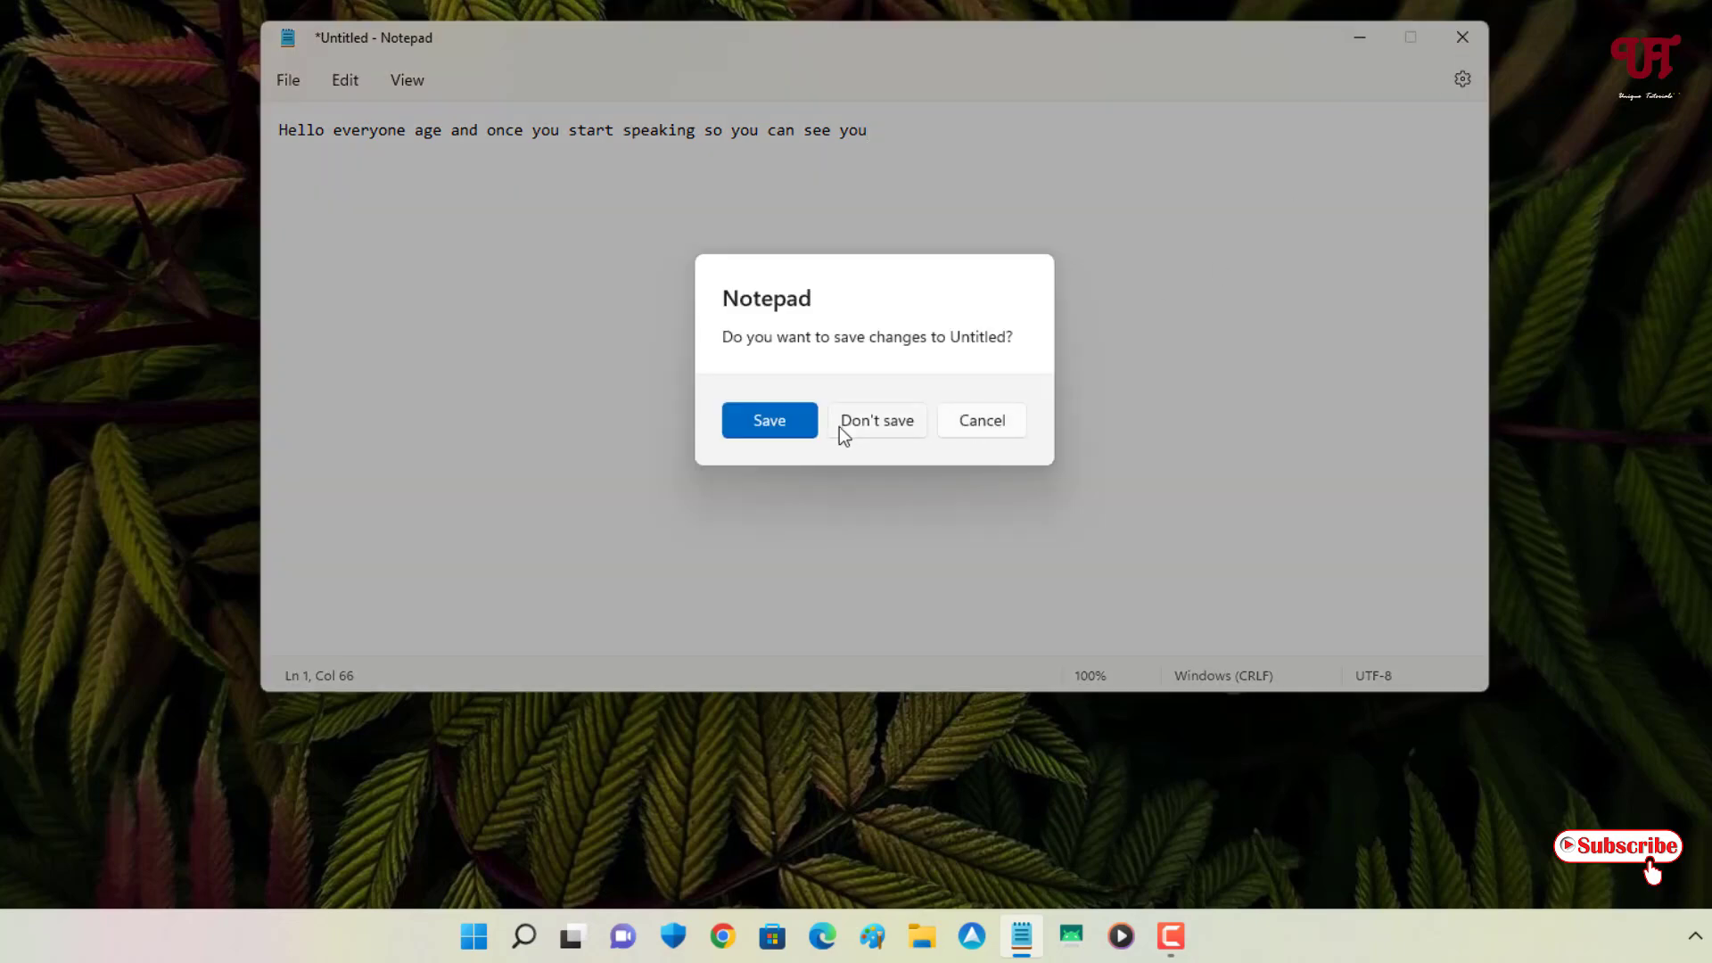
{"action": "left_click", "coordinate": [864, 425]}
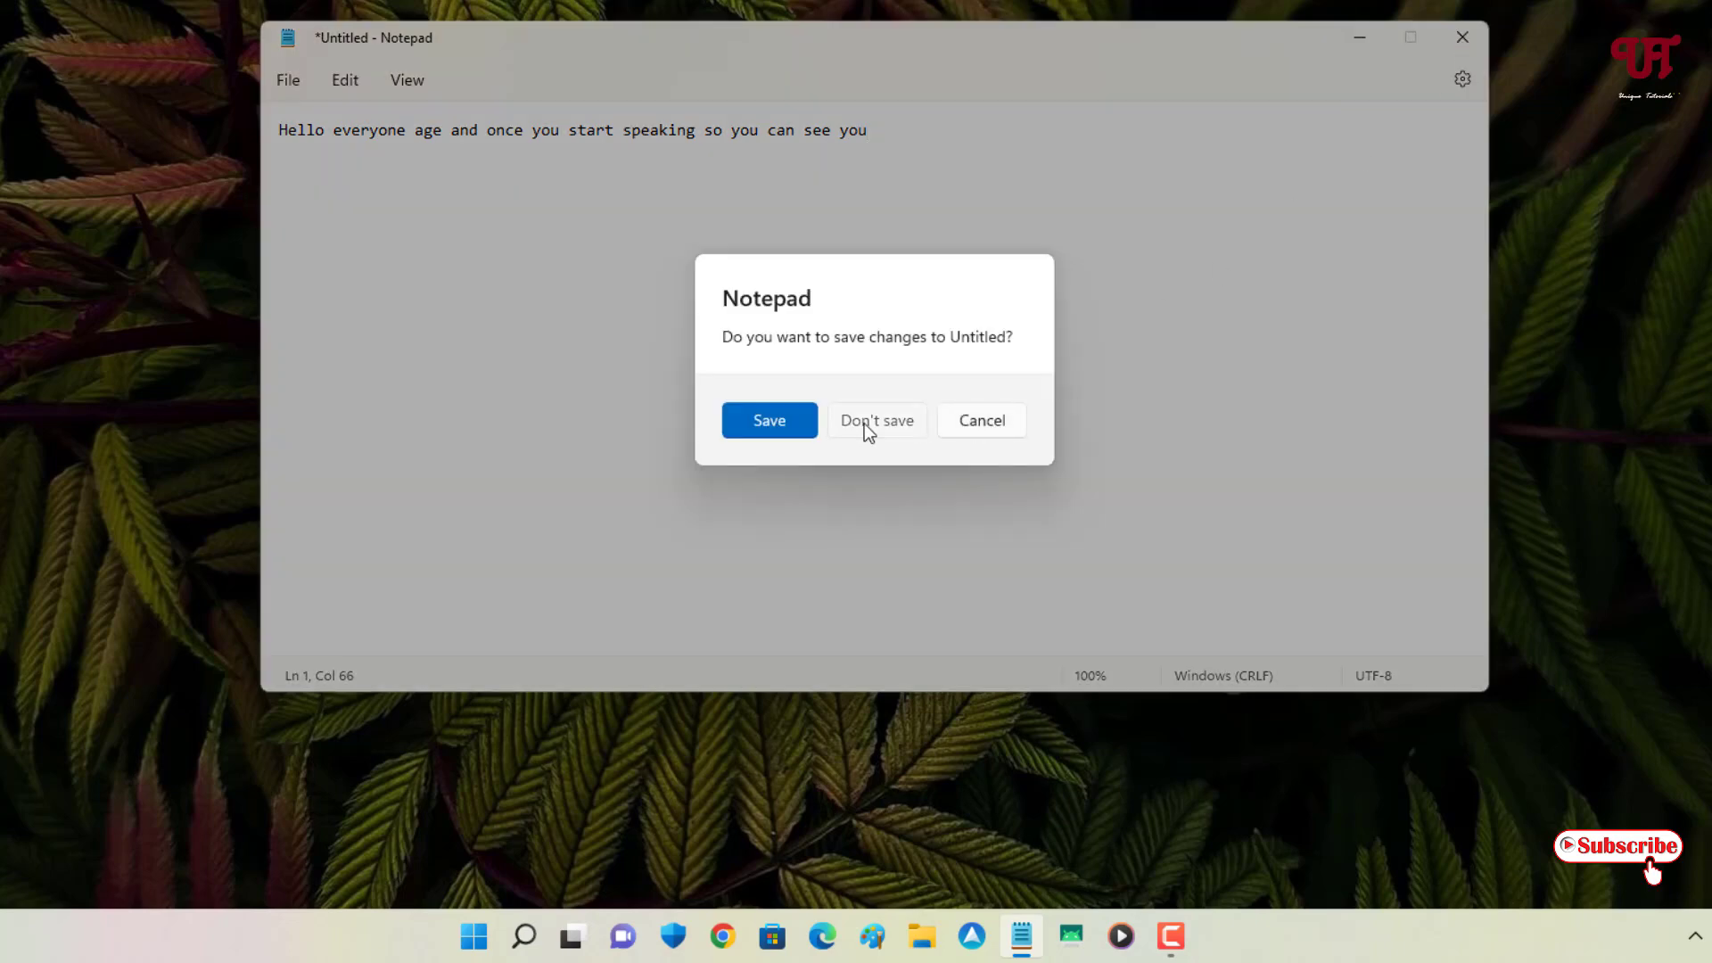